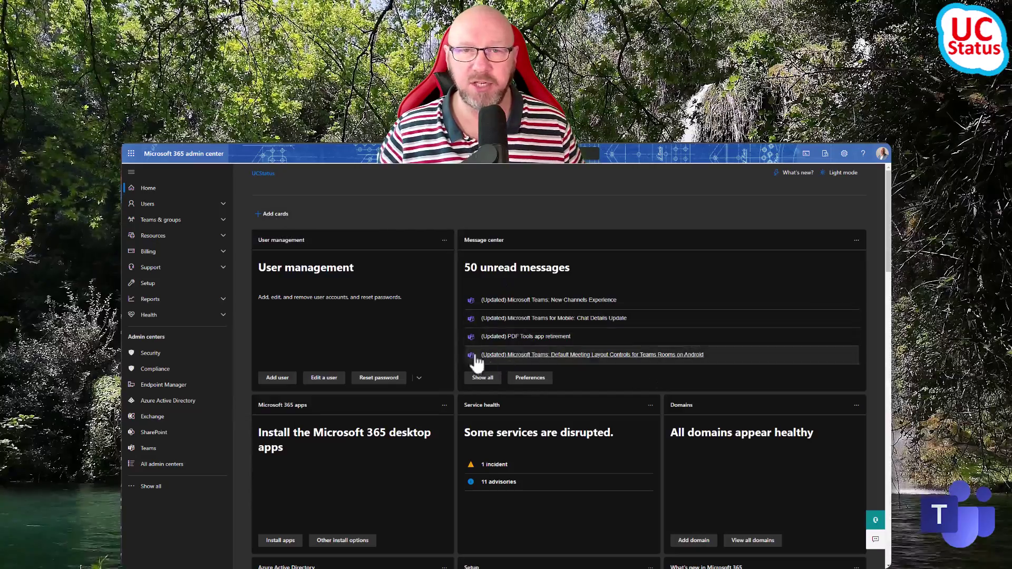
- Close the Add cards panel and go to Advanced deployment guides & assistance from the Training card
{"action": "left_click", "coordinate": [275, 214]}
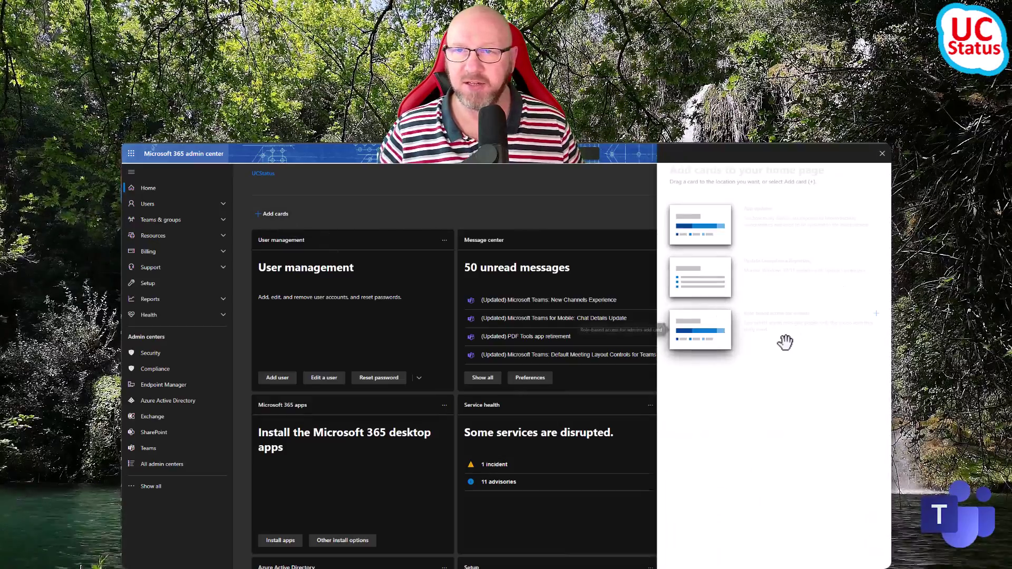
{"action": "left_click", "coordinate": [882, 155]}
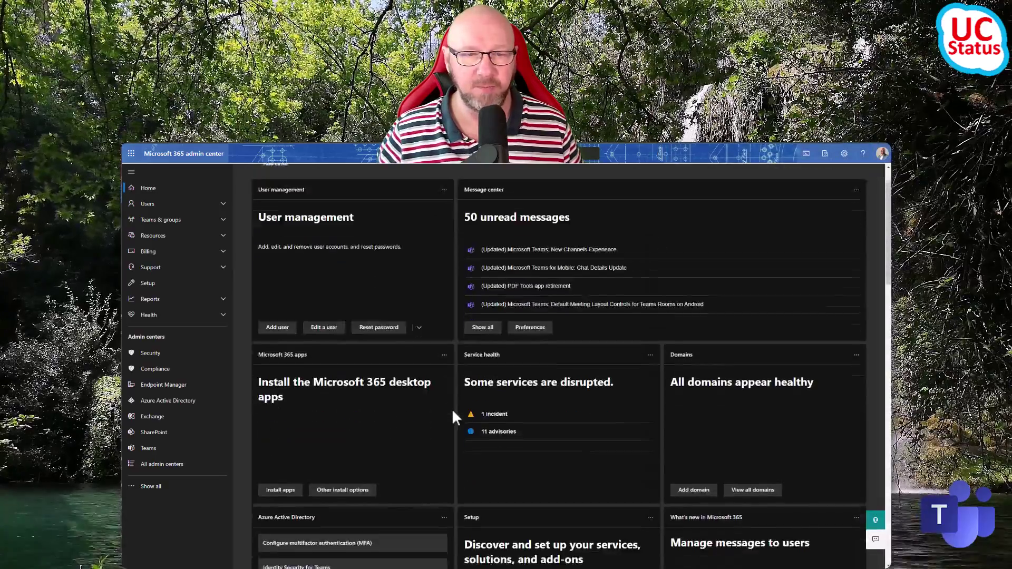
{"action": "scroll", "coordinate": [452, 409], "scroll_direction": "down", "scroll_amount": 7}
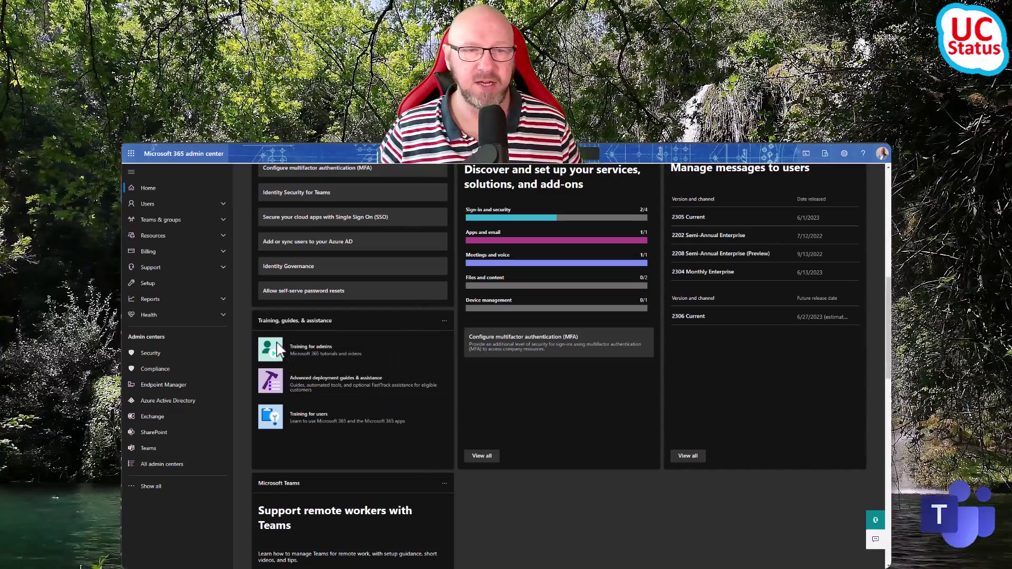
{"action": "left_click", "coordinate": [334, 391]}
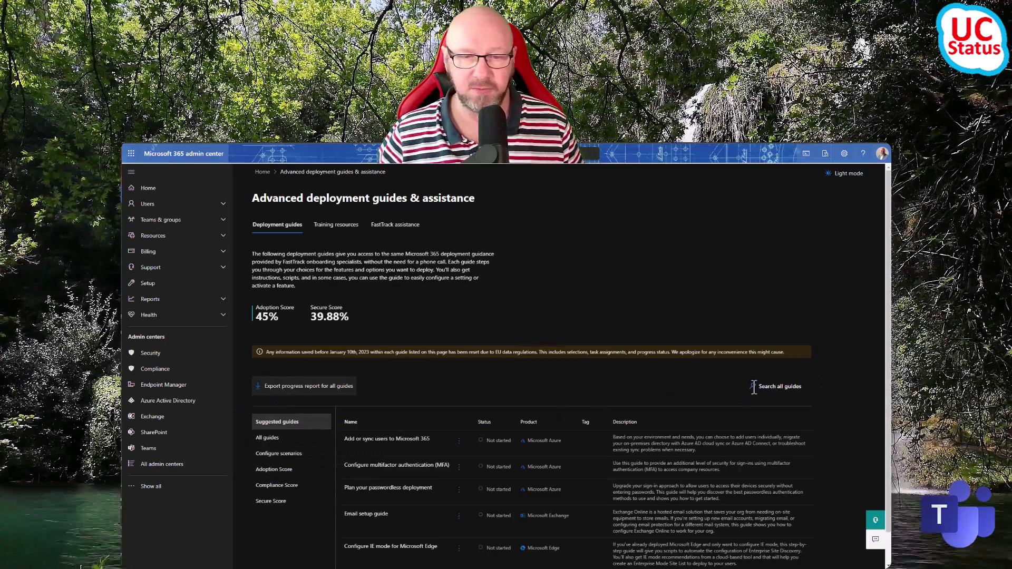
- Search the guides for 'room' and open the Surface Hub and Microsoft Teams Rooms setup guide
{"action": "left_click", "coordinate": [754, 388]}
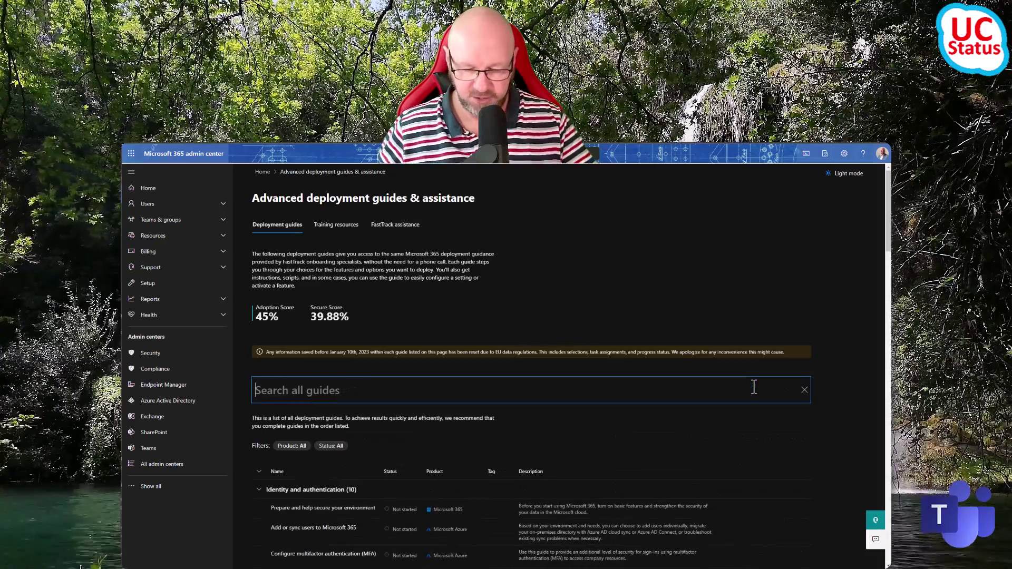
{"action": "type", "text": "room"}
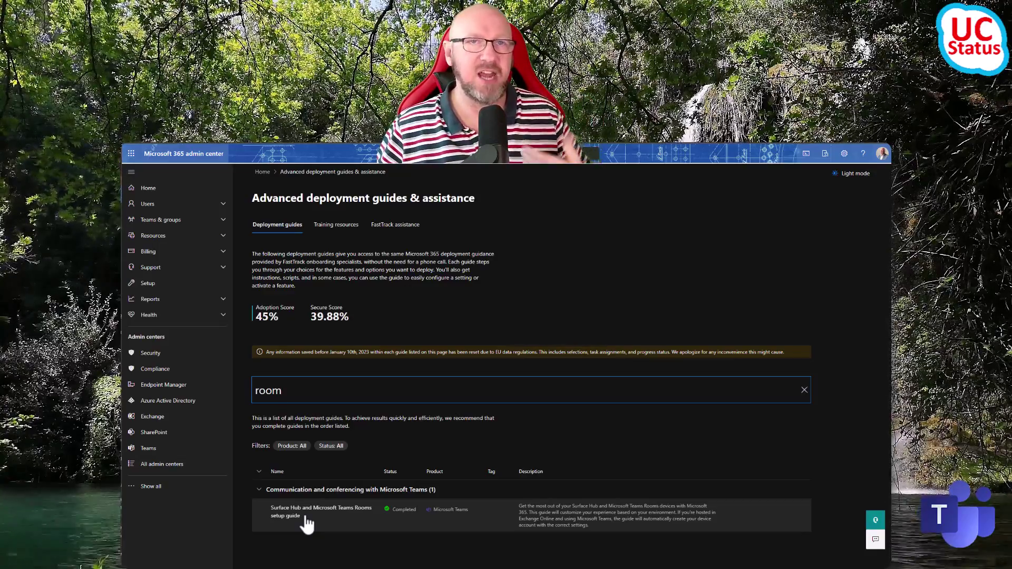
{"action": "left_click", "coordinate": [306, 516]}
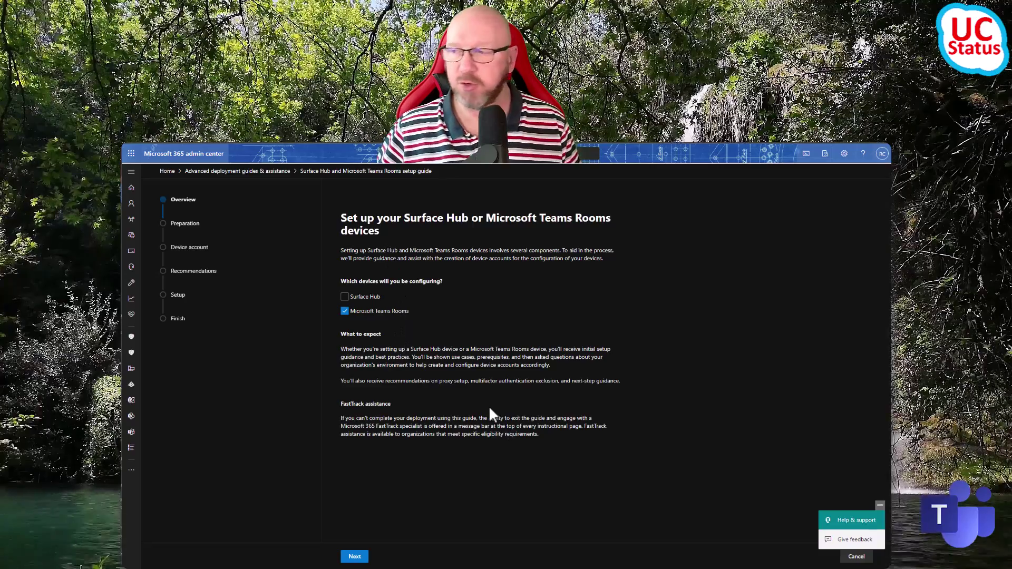
- Move past the Overview, with Microsoft Teams Rooms selected, to the Preparation step
{"action": "left_click", "coordinate": [361, 558]}
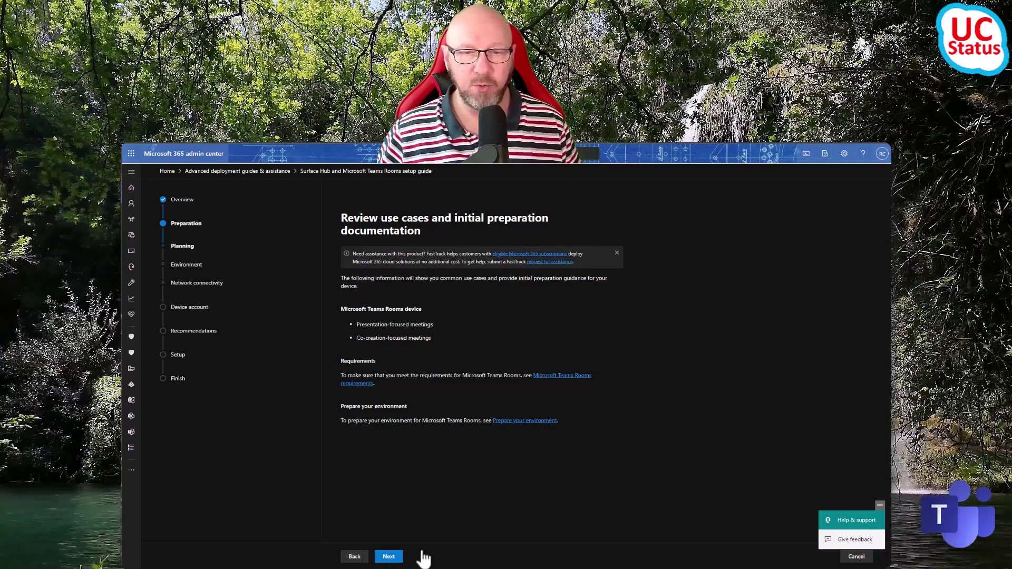
{"action": "left_click", "coordinate": [393, 557]}
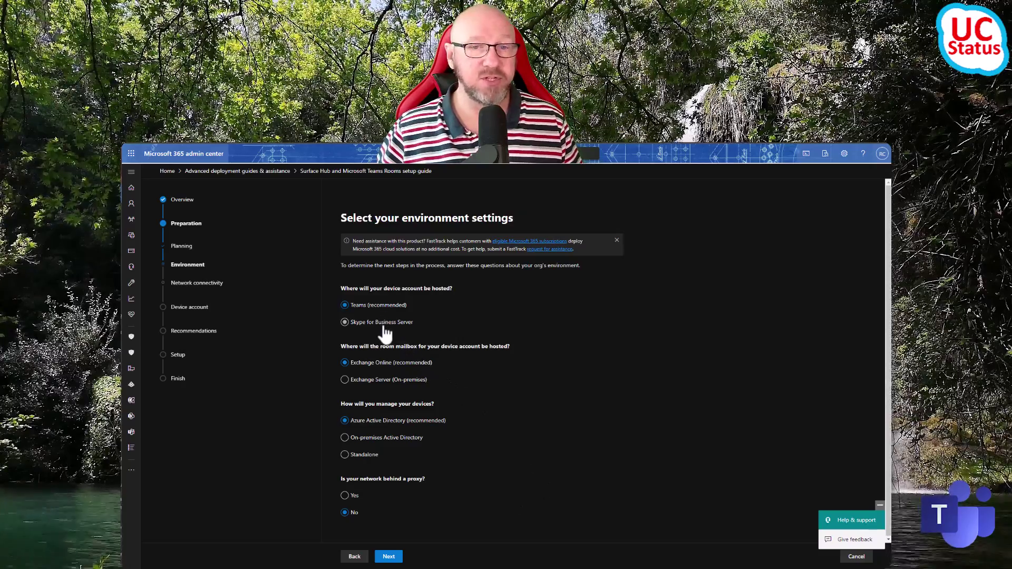
{"action": "left_click", "coordinate": [346, 305]}
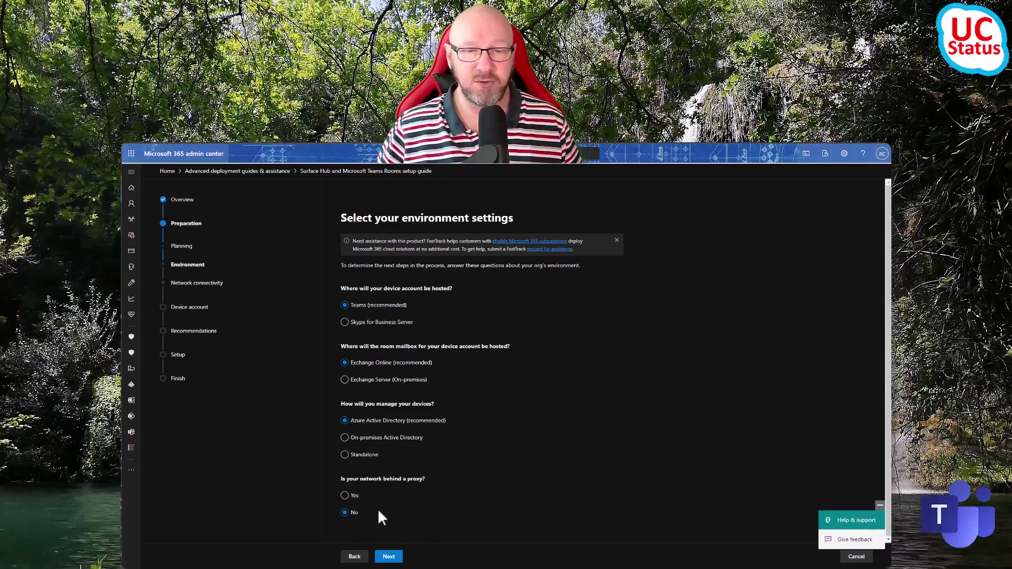
- Advance through environment settings to the Device account step and start adding a resource account
{"action": "left_click", "coordinate": [397, 559]}
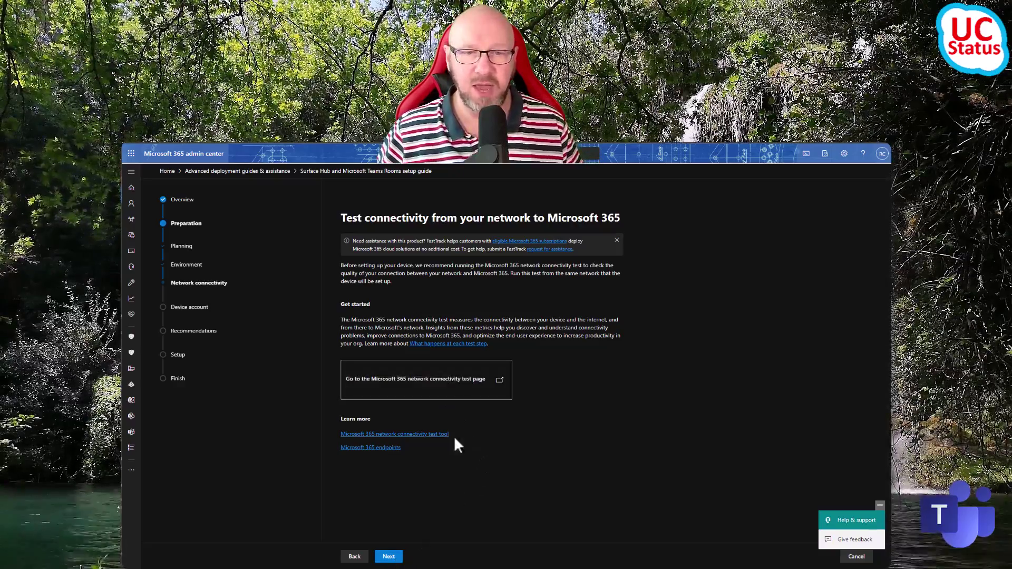
{"action": "left_click", "coordinate": [390, 557]}
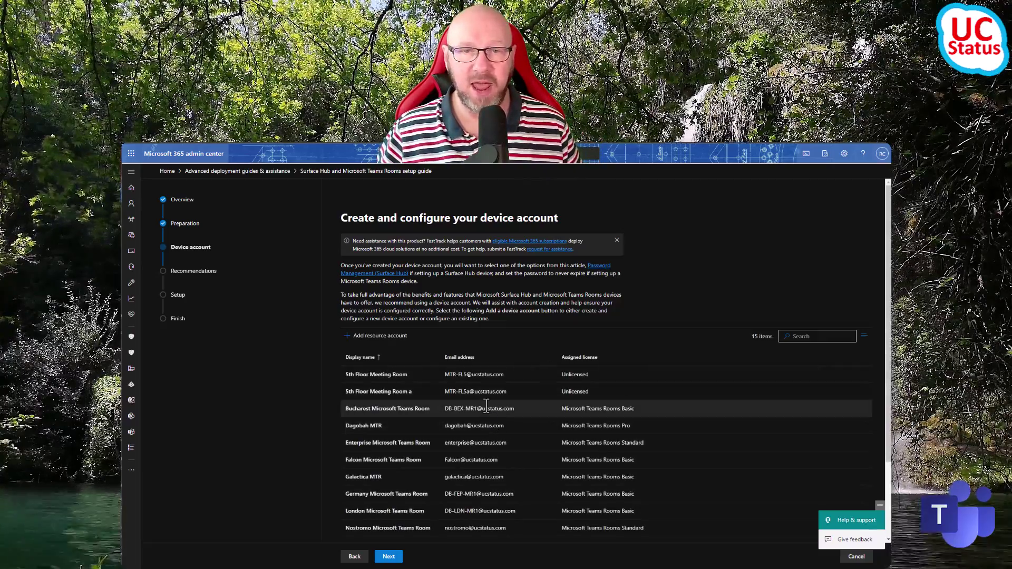
{"action": "scroll", "coordinate": [456, 463], "scroll_direction": "down", "scroll_amount": 2}
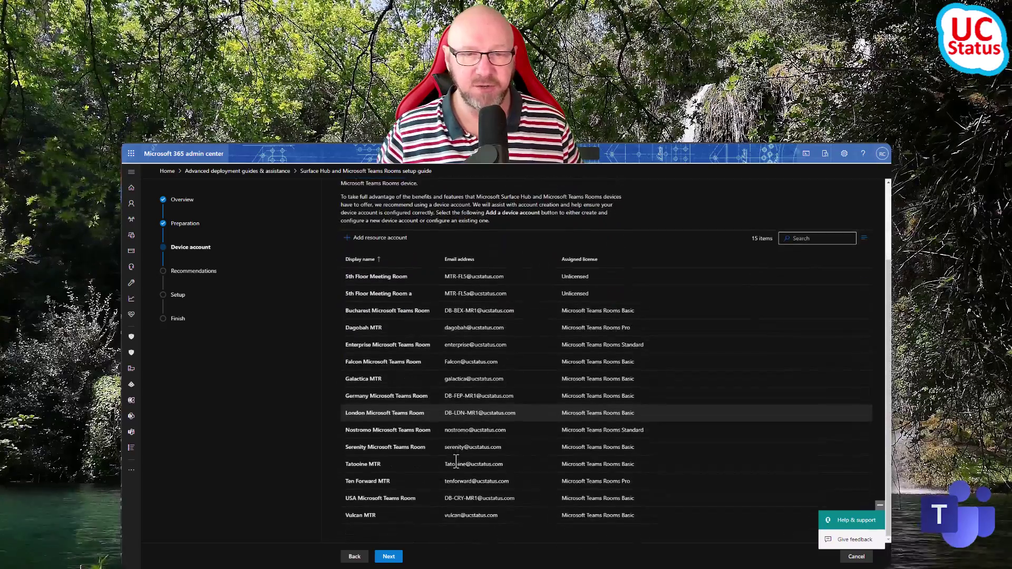
{"action": "scroll", "coordinate": [454, 459], "scroll_direction": "up", "scroll_amount": 2}
{"action": "left_click", "coordinate": [370, 340]}
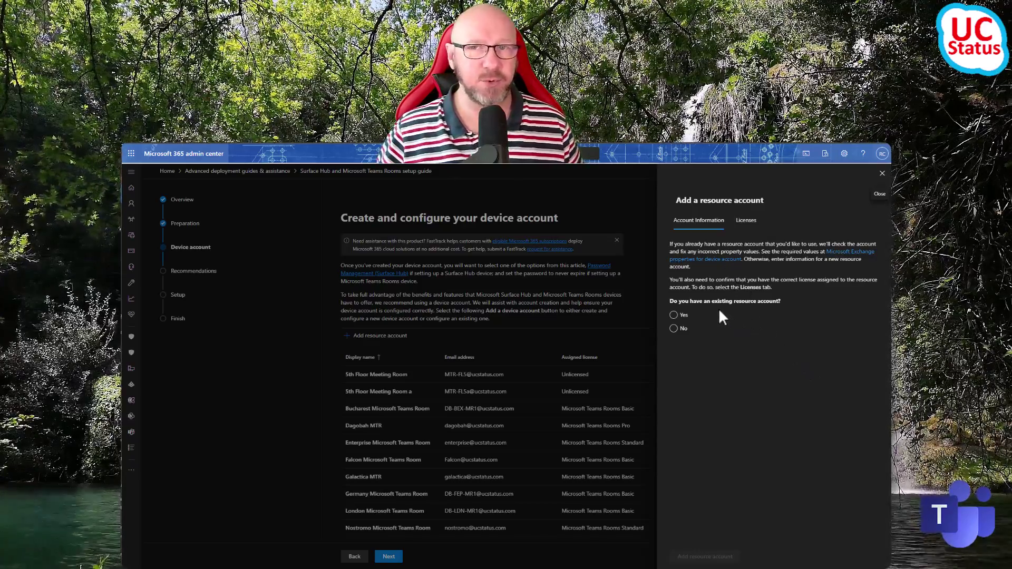
- Indicate there is no existing resource account and name the new one 'Razor Crest MTR'
{"action": "left_click", "coordinate": [684, 333]}
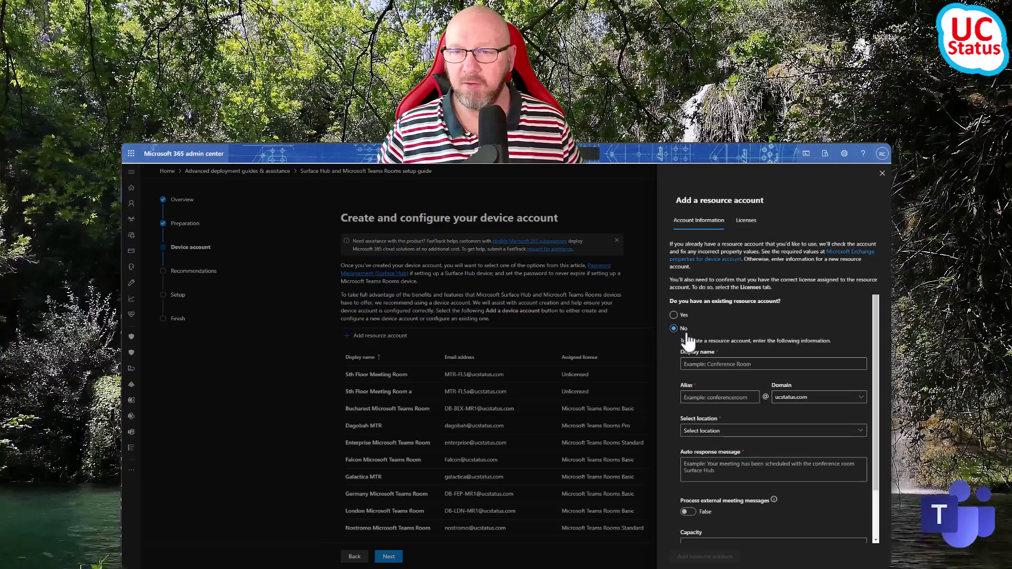
{"action": "left_click", "coordinate": [723, 364]}
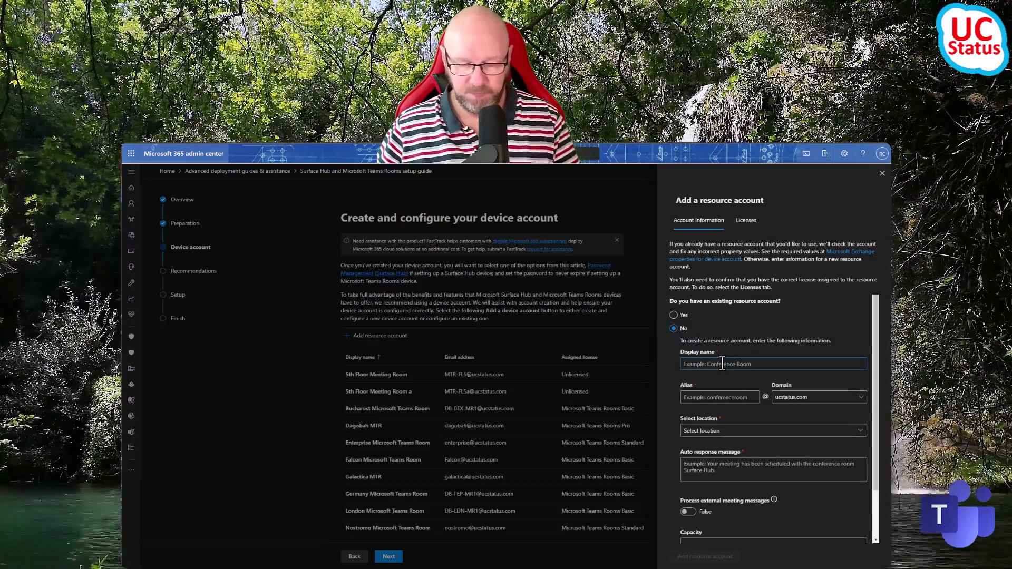
{"action": "type", "text": "RazorCrest"}
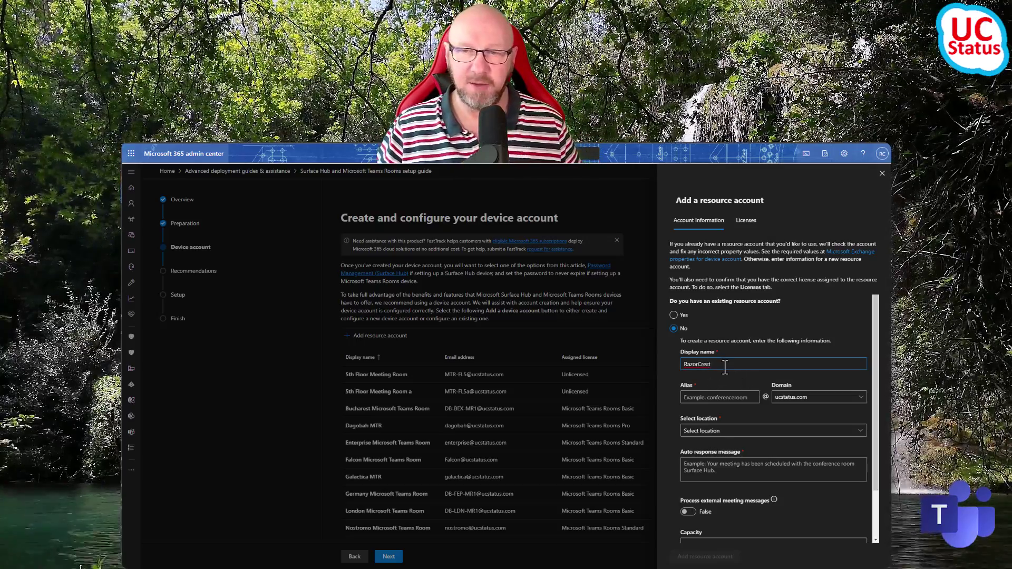
{"action": "left_click", "coordinate": [730, 397]}
{"action": "left_click", "coordinate": [699, 364]}
{"action": "key", "text": "End"}
{"action": "type", "text": "MTR"}
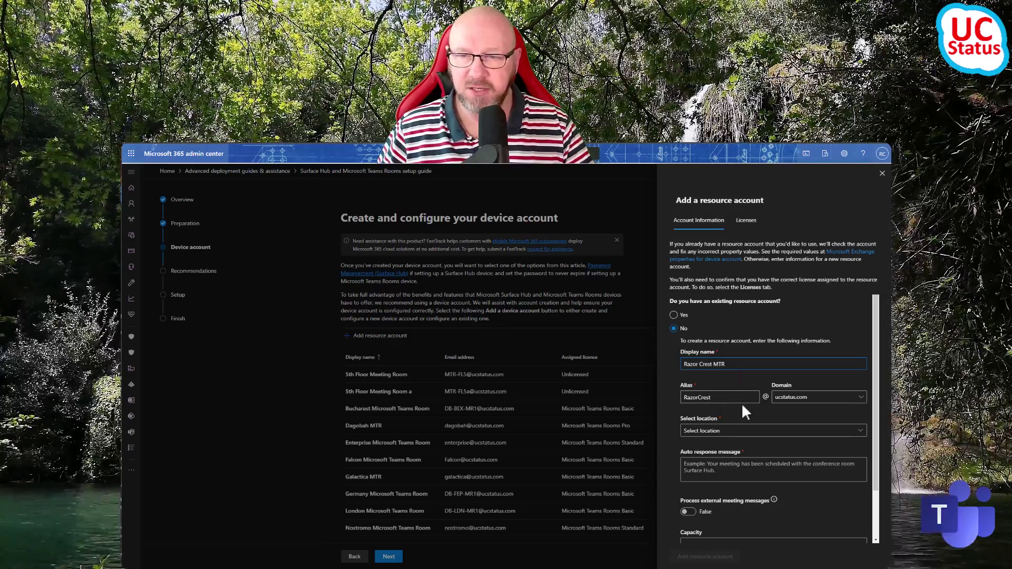
- Set the location to United Kingdom and turn on processing of external meeting messages
{"action": "left_click", "coordinate": [860, 431]}
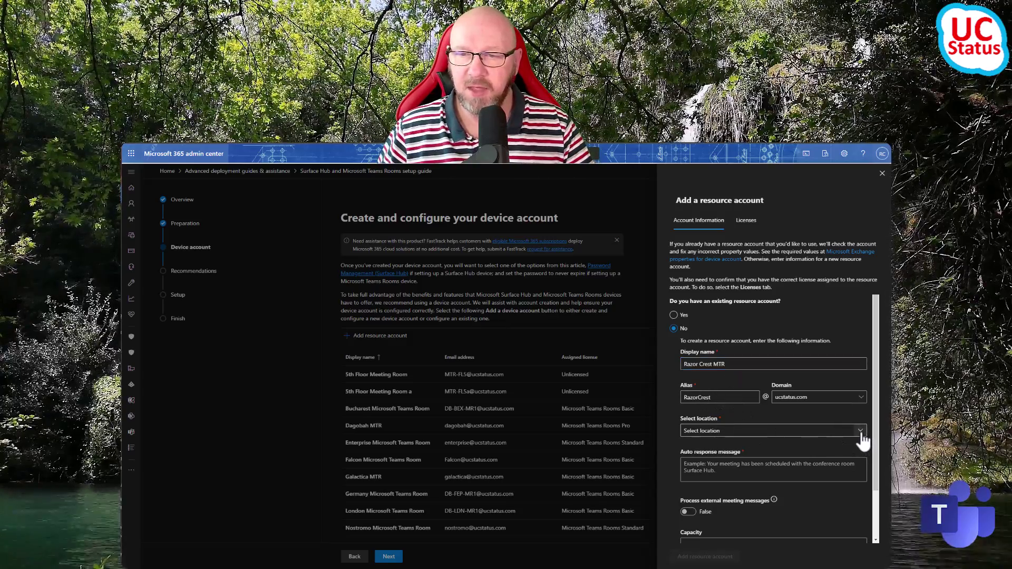
{"action": "left_click", "coordinate": [860, 432]}
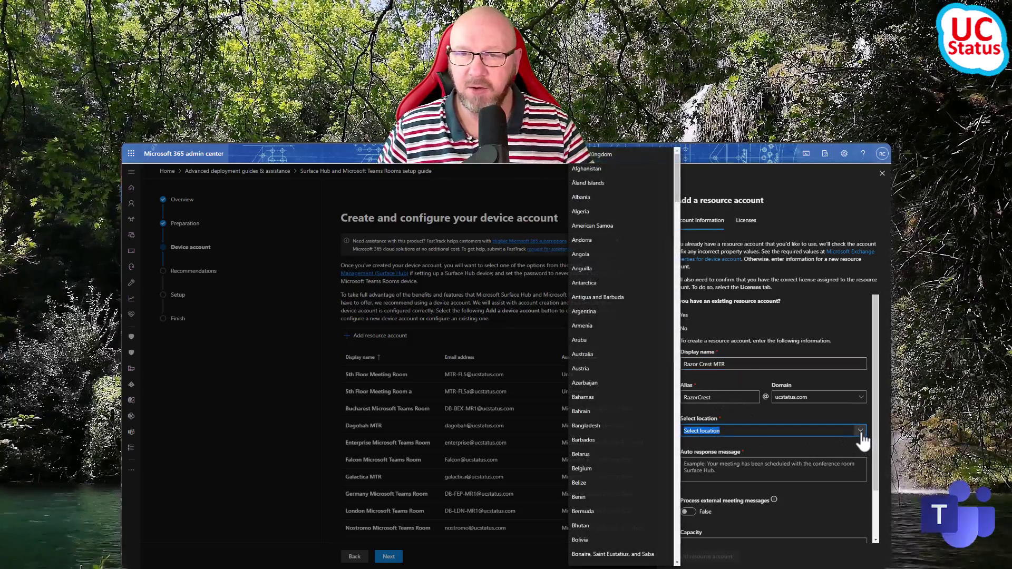
{"action": "left_click", "coordinate": [610, 157]}
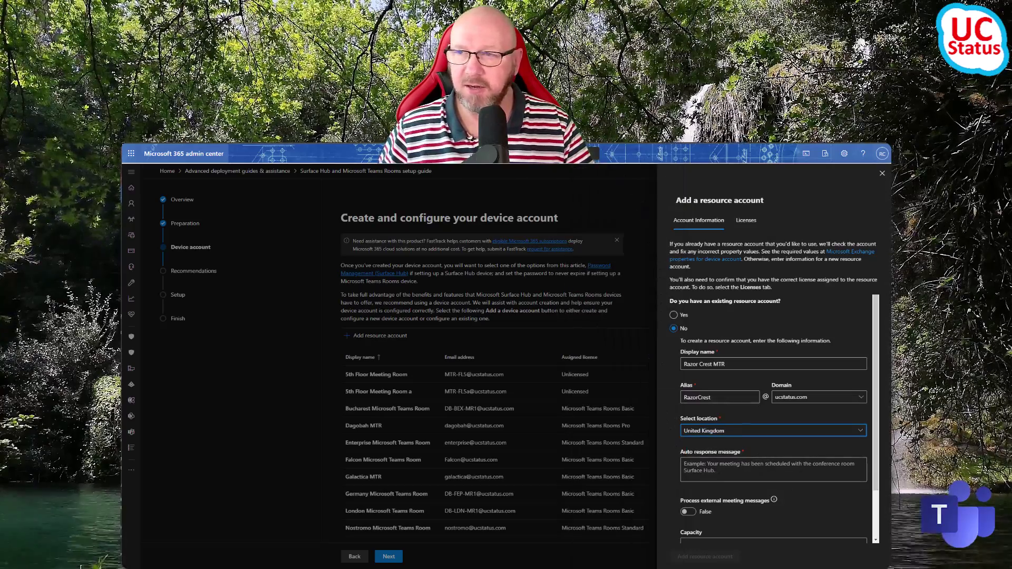
{"action": "scroll", "coordinate": [695, 428], "scroll_direction": "down", "scroll_amount": 1}
{"action": "left_click", "coordinate": [702, 396]}
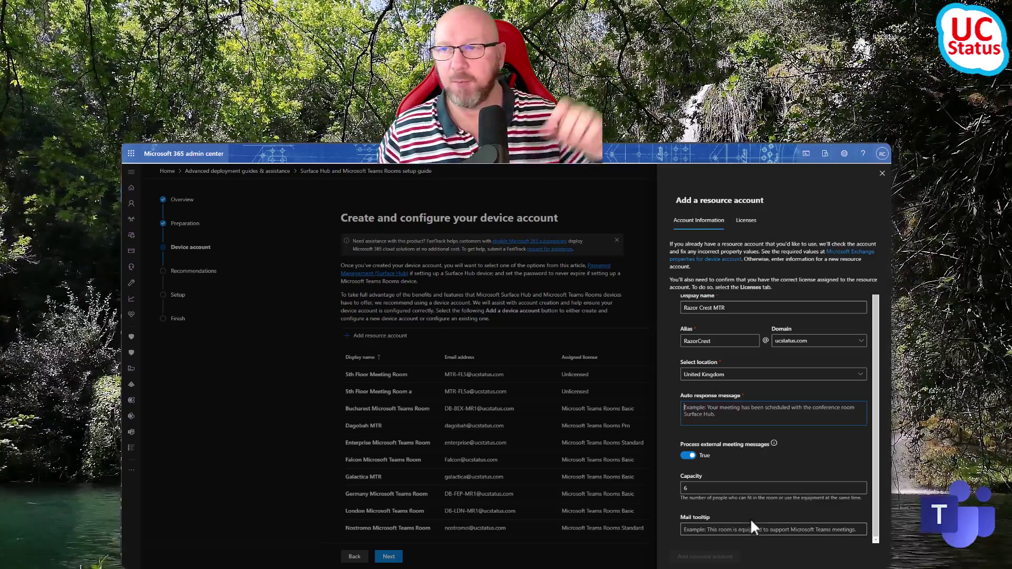
- Paste the prepared Teams Room mail tooltip text into the account form
{"action": "left_click", "coordinate": [735, 530]}
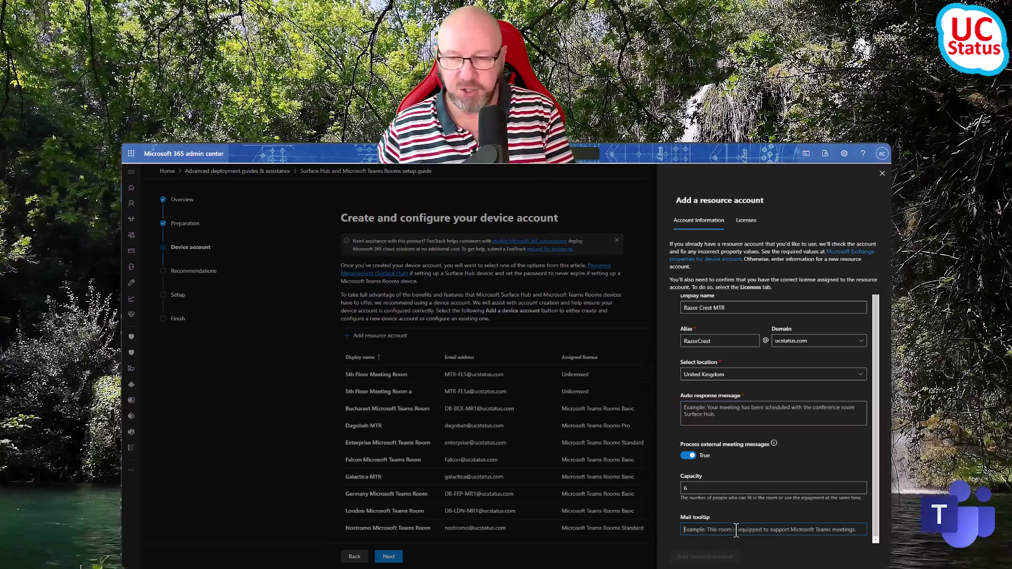
{"action": "key", "text": "ctrl+v"}
{"action": "type", "text": "."}
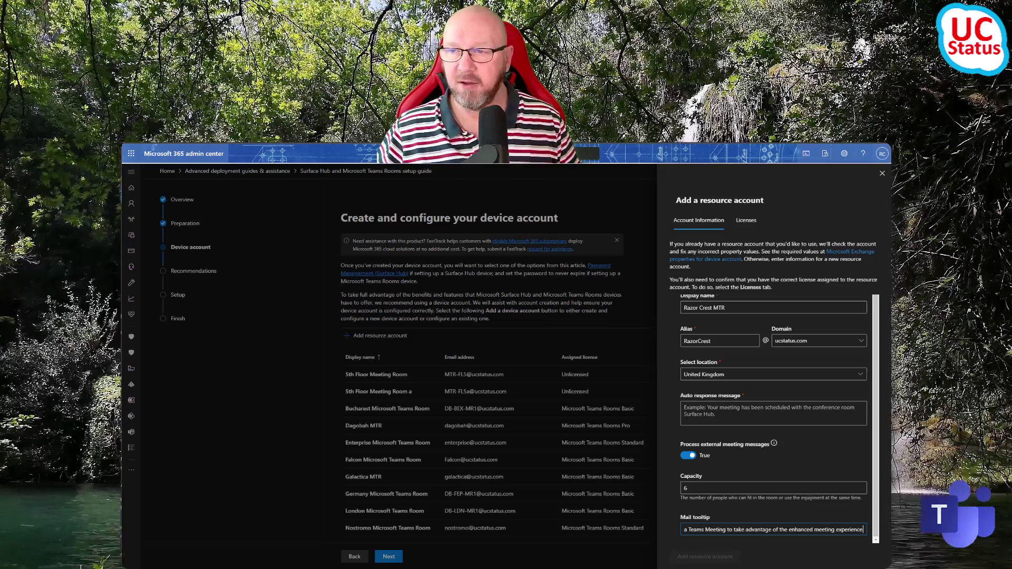
{"action": "key", "text": "Home"}
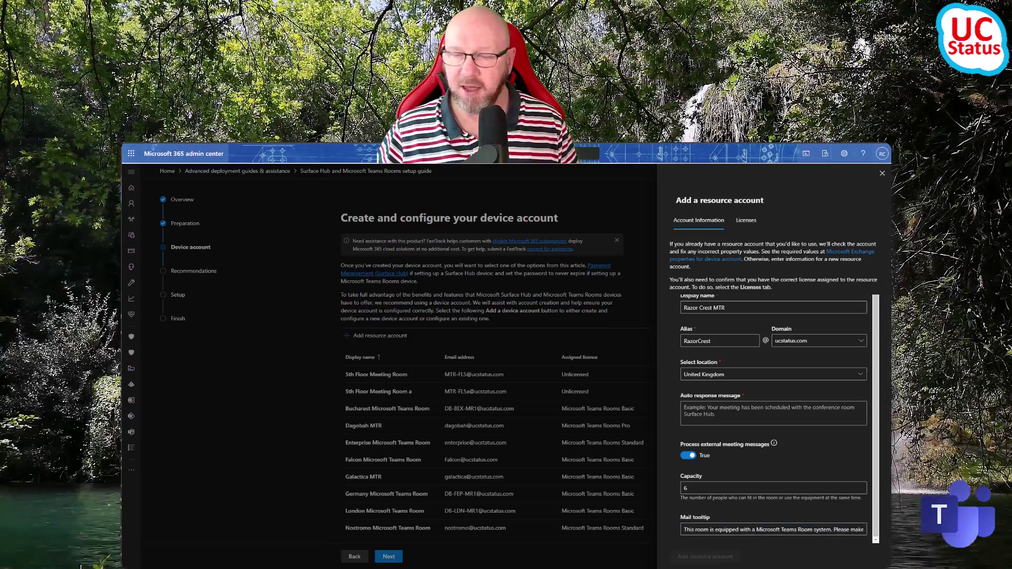
- Paste the prepared auto response message and bring up the licence options
{"action": "left_click", "coordinate": [713, 418]}
{"action": "key", "text": "ctrl+v"}
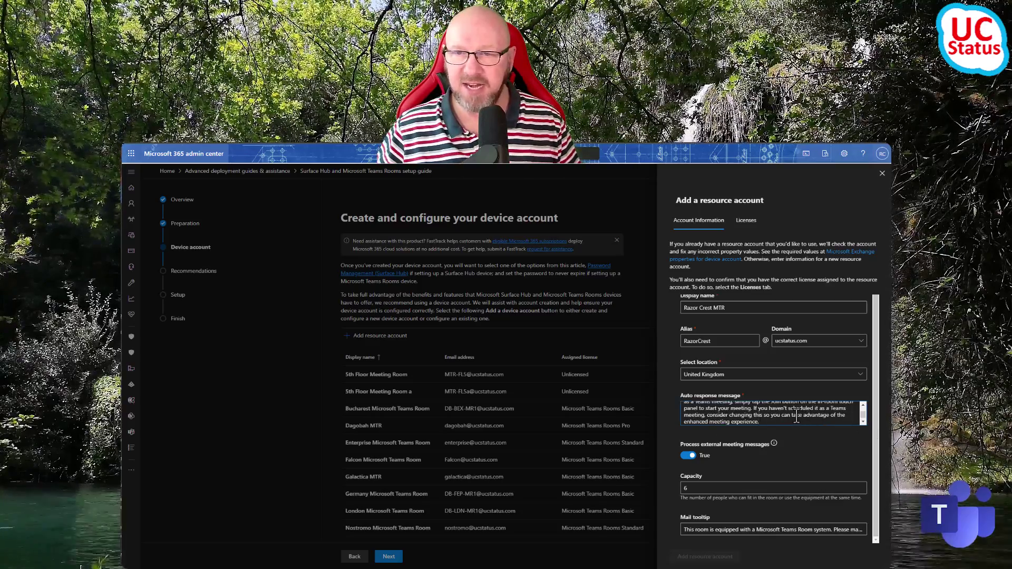
{"action": "scroll", "coordinate": [854, 419], "scroll_direction": "up", "scroll_amount": 5}
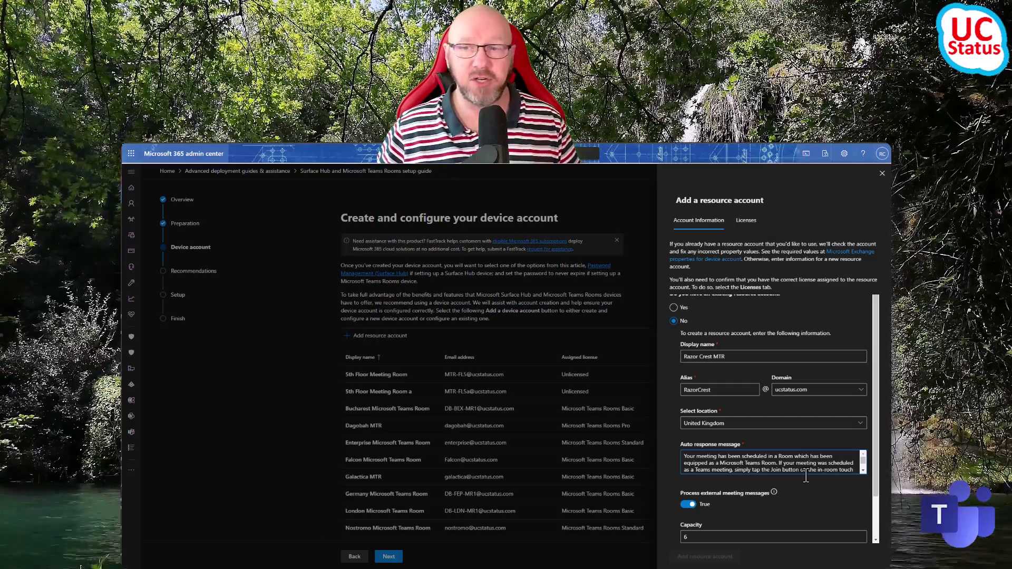
{"action": "scroll", "coordinate": [791, 462], "scroll_direction": "down", "scroll_amount": 3}
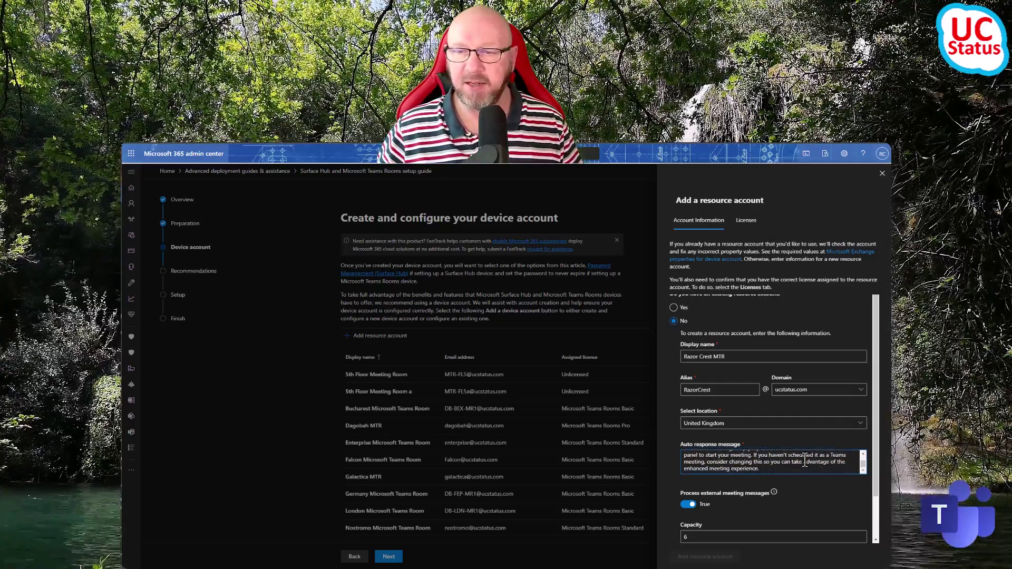
{"action": "scroll", "coordinate": [818, 488], "scroll_direction": "down", "scroll_amount": 1}
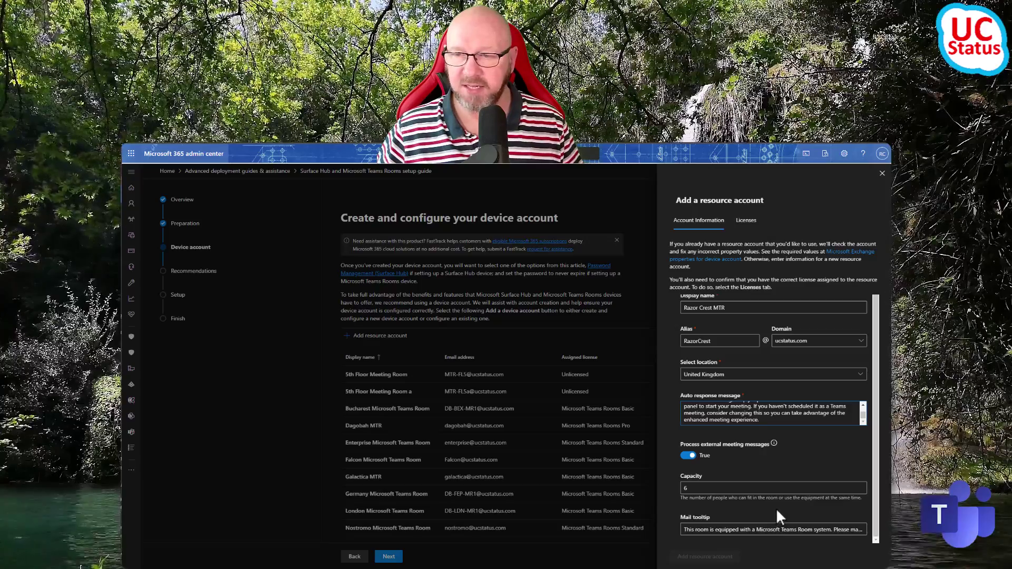
{"action": "left_click", "coordinate": [749, 200]}
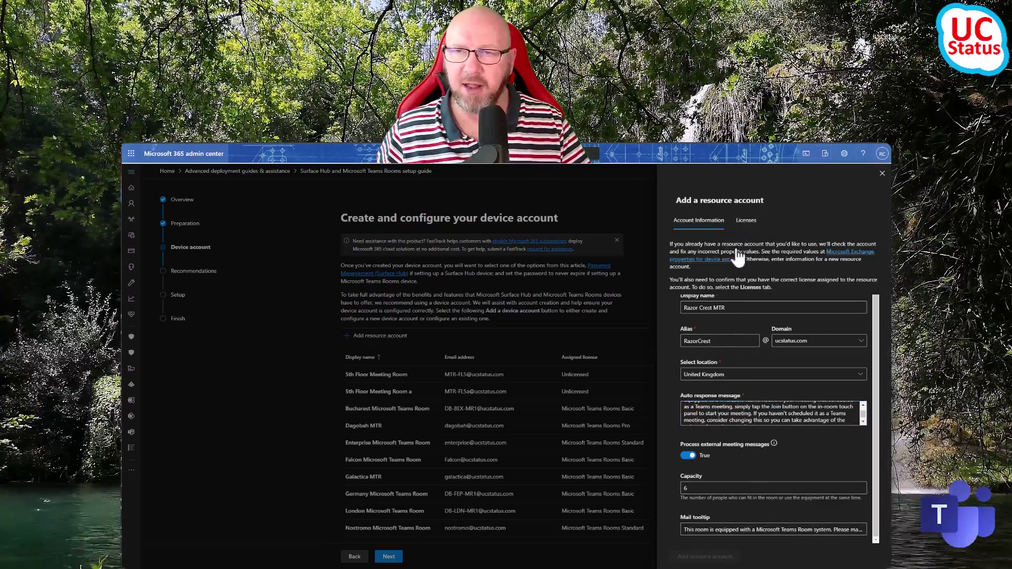
{"action": "left_click", "coordinate": [747, 225]}
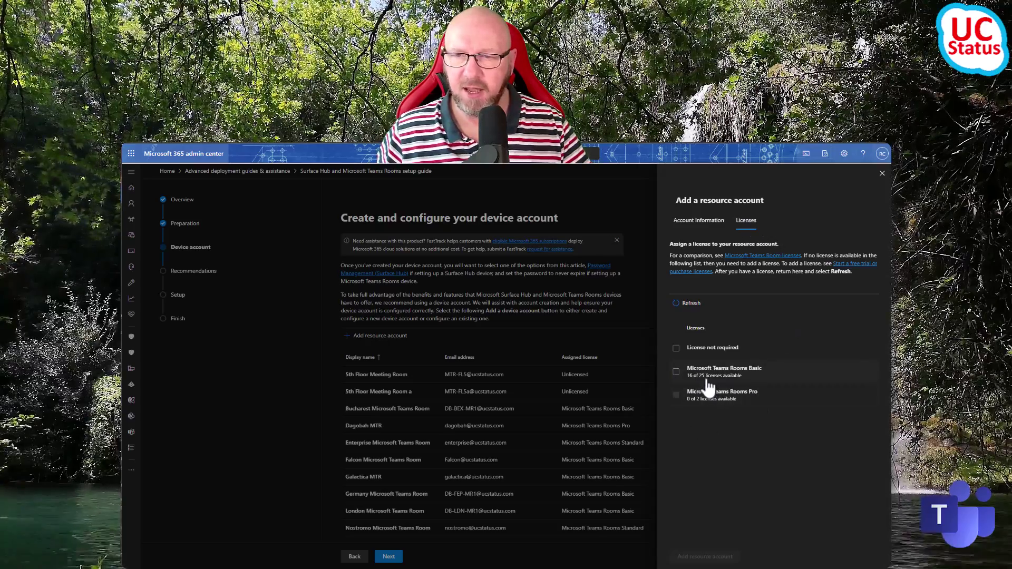
- Assign the Microsoft Teams Rooms Basic licence, create the account, and close the confirmation
{"action": "left_click", "coordinate": [677, 372]}
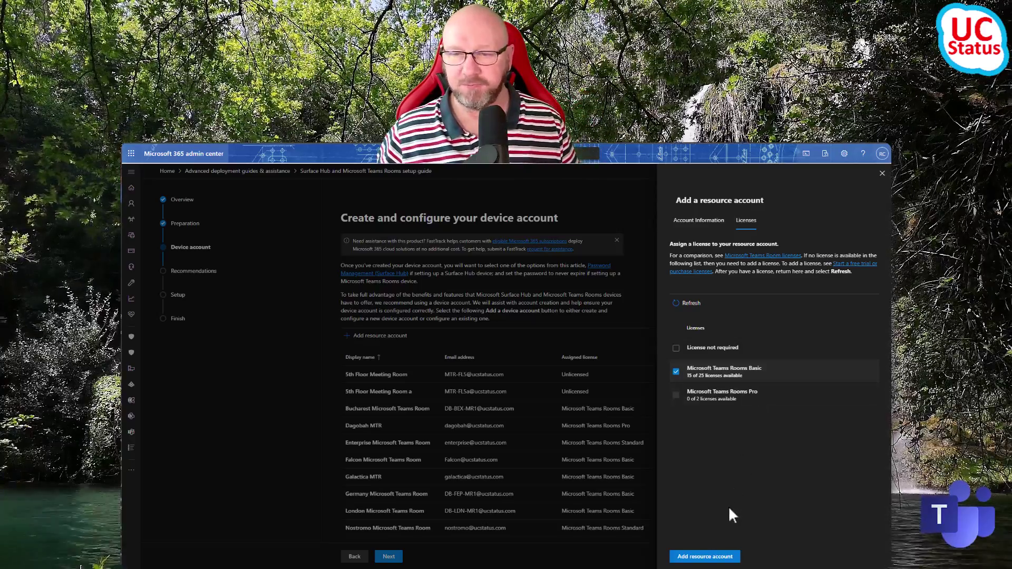
{"action": "left_click", "coordinate": [712, 557]}
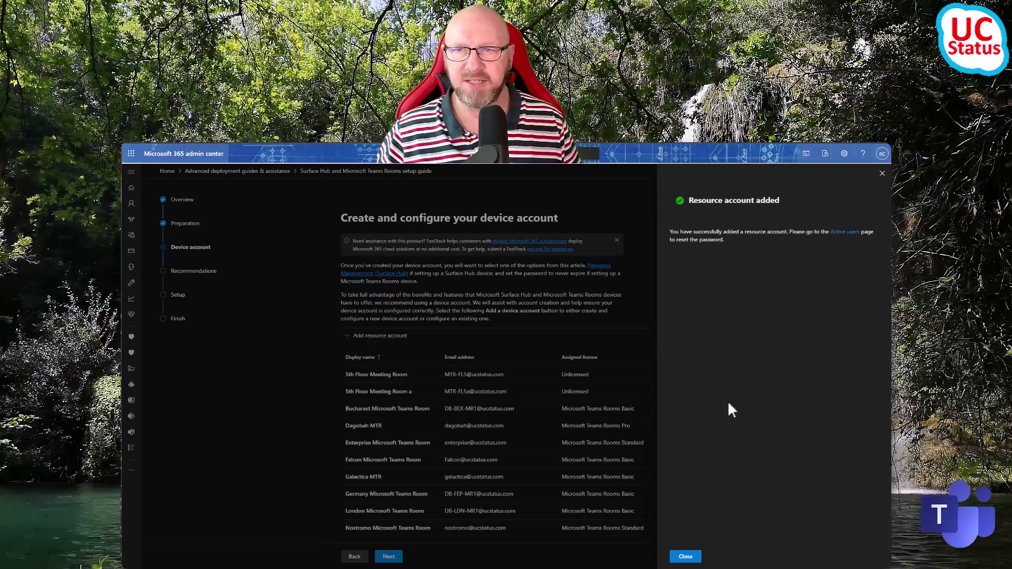
{"action": "left_click", "coordinate": [686, 557]}
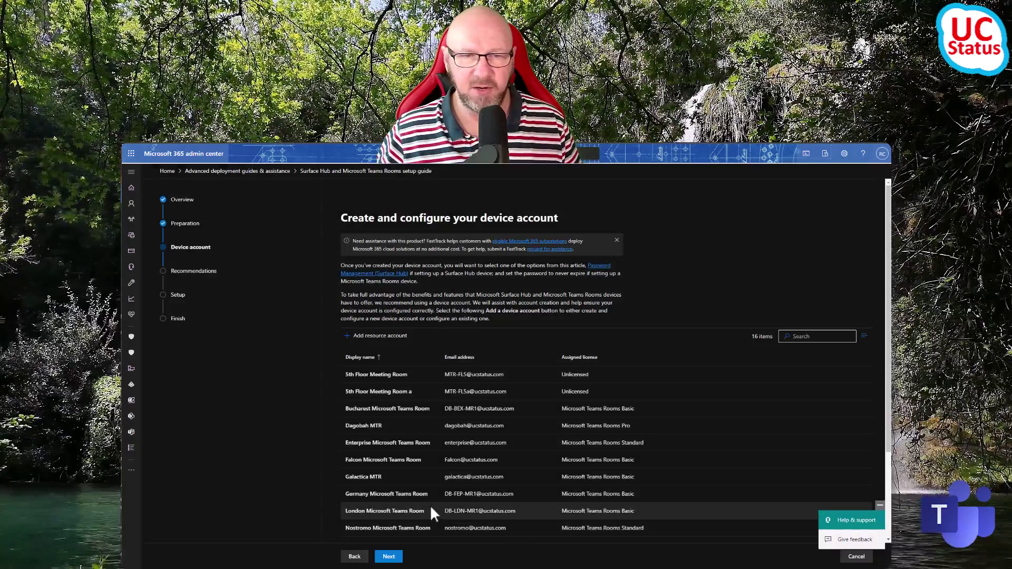
- Advance past the MFA recommendation and device setup steps to the Finish page
{"action": "scroll", "coordinate": [437, 486], "scroll_direction": "down", "scroll_amount": 3}
{"action": "left_click", "coordinate": [389, 557]}
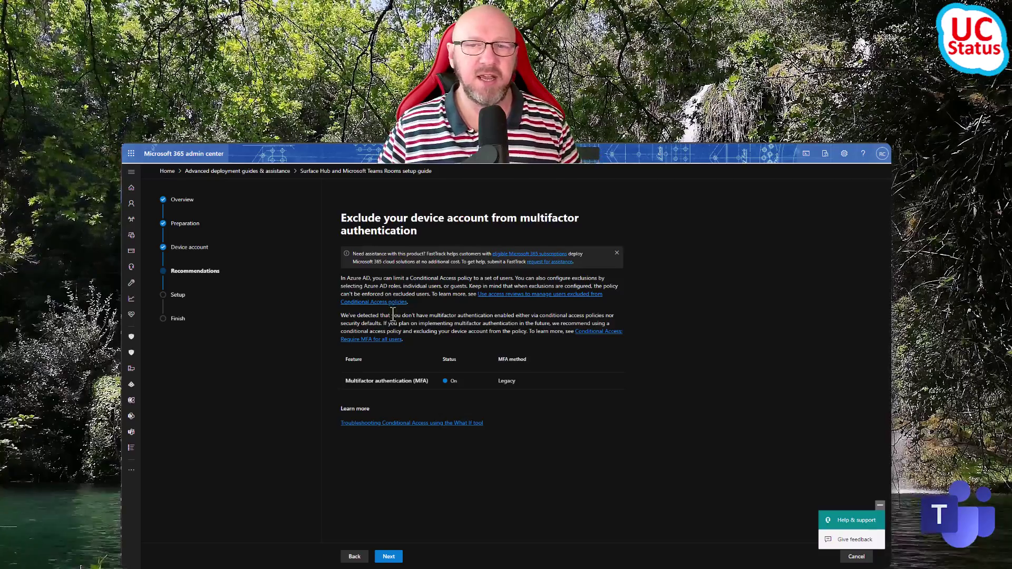
{"action": "left_click", "coordinate": [395, 559]}
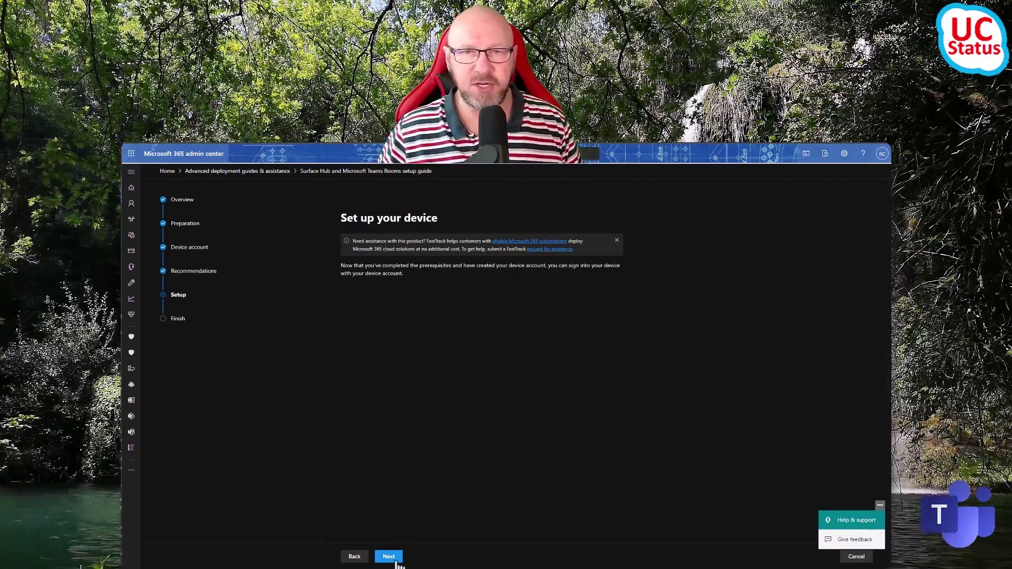
{"action": "left_click", "coordinate": [396, 560]}
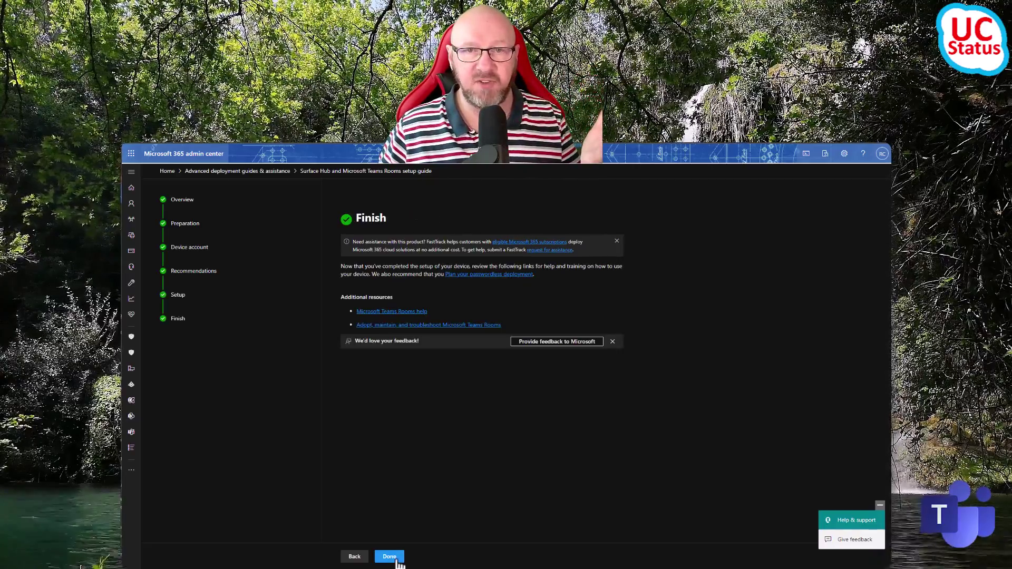
- Finish the Teams Rooms setup guide with Done, returning to the deployment guides page
{"action": "left_click", "coordinate": [396, 560]}
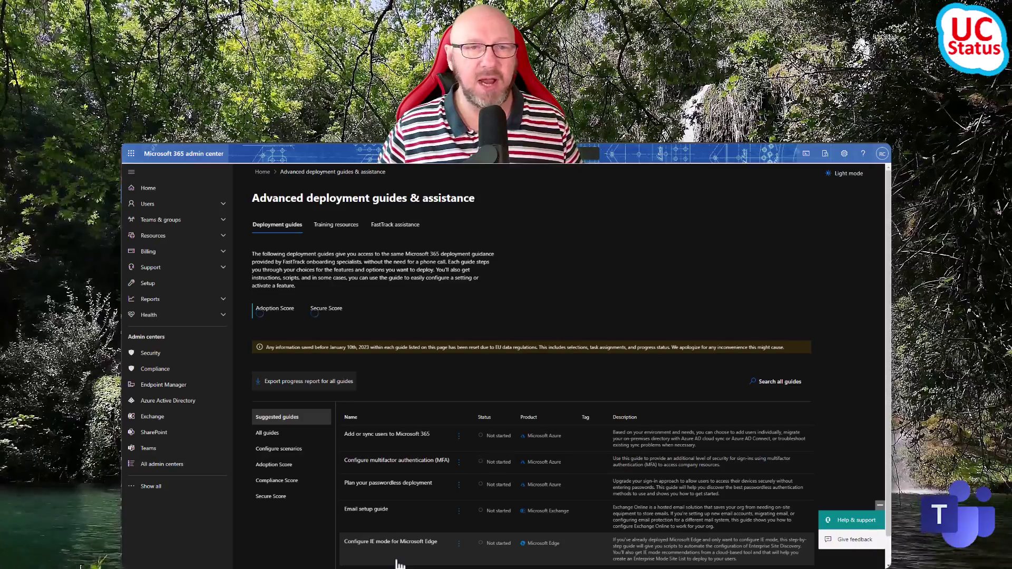